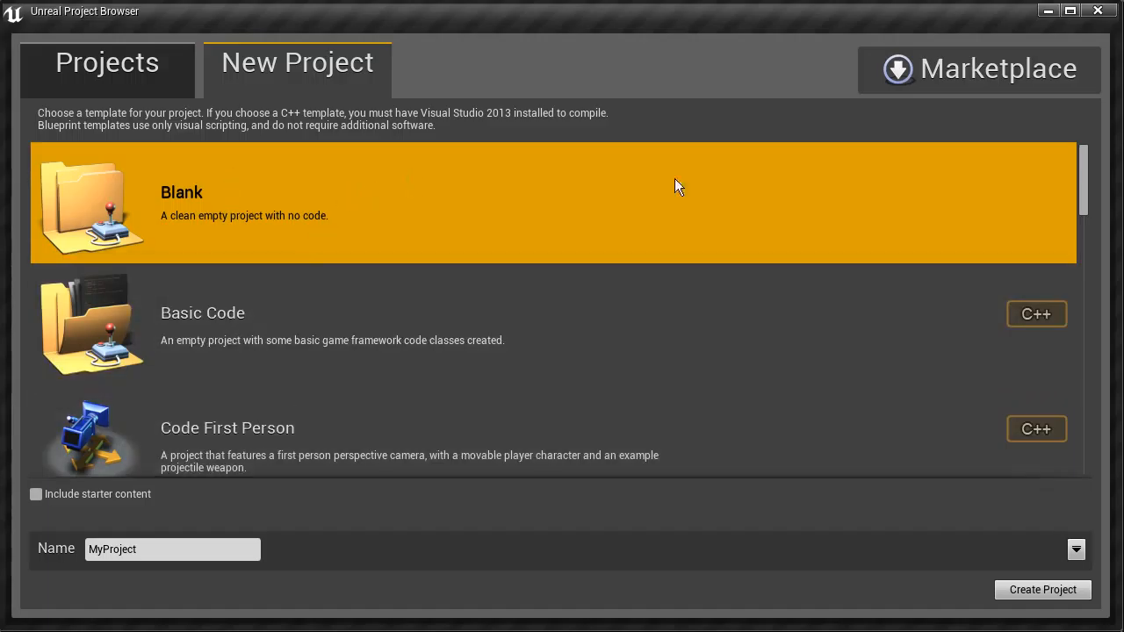
- Look over the existing projects and samples available to open
left_click(107, 73)
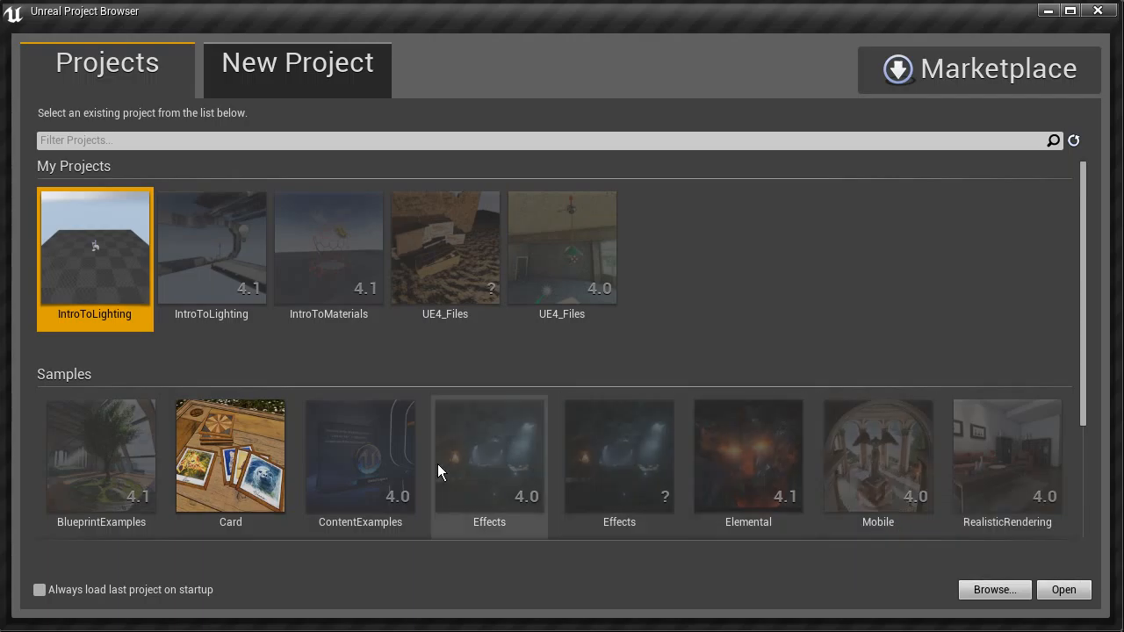
scroll(773, 480, "down", 1)
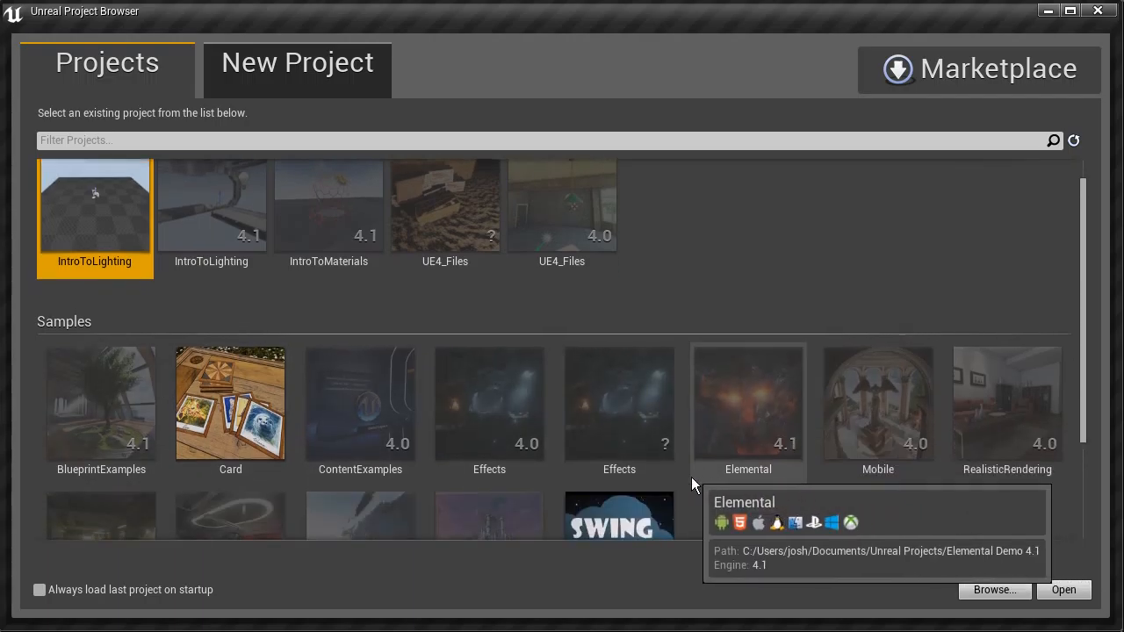
scroll(673, 481, "up", 1)
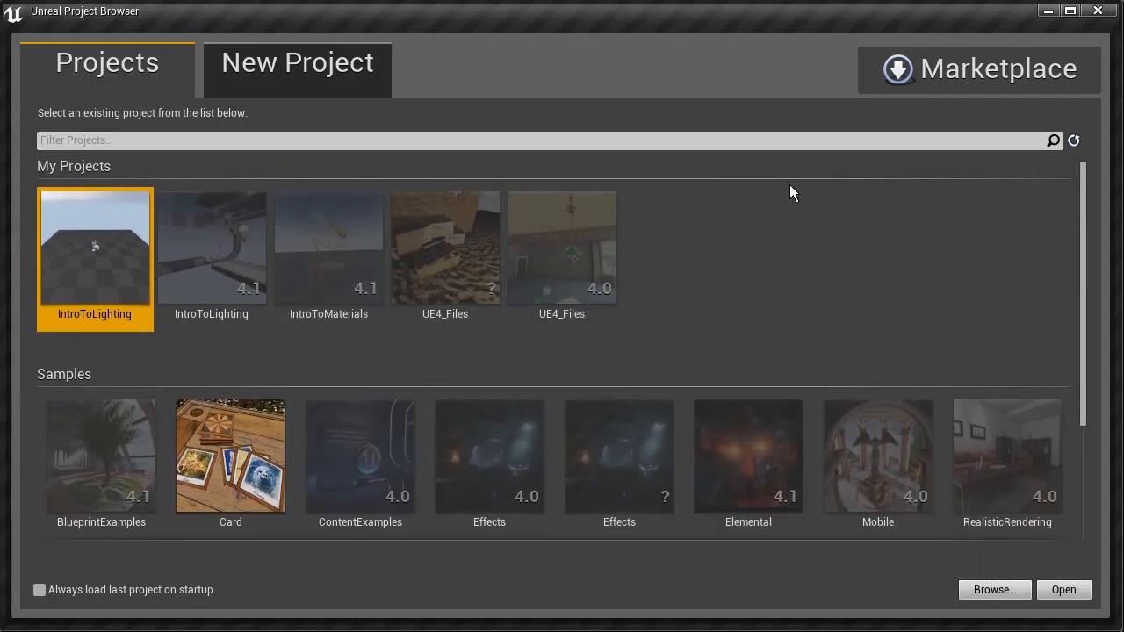
- Review the new-project templates from Blank through Blueprint Vehicle, comparing the C++ and Blueprint variants
left_click(339, 78)
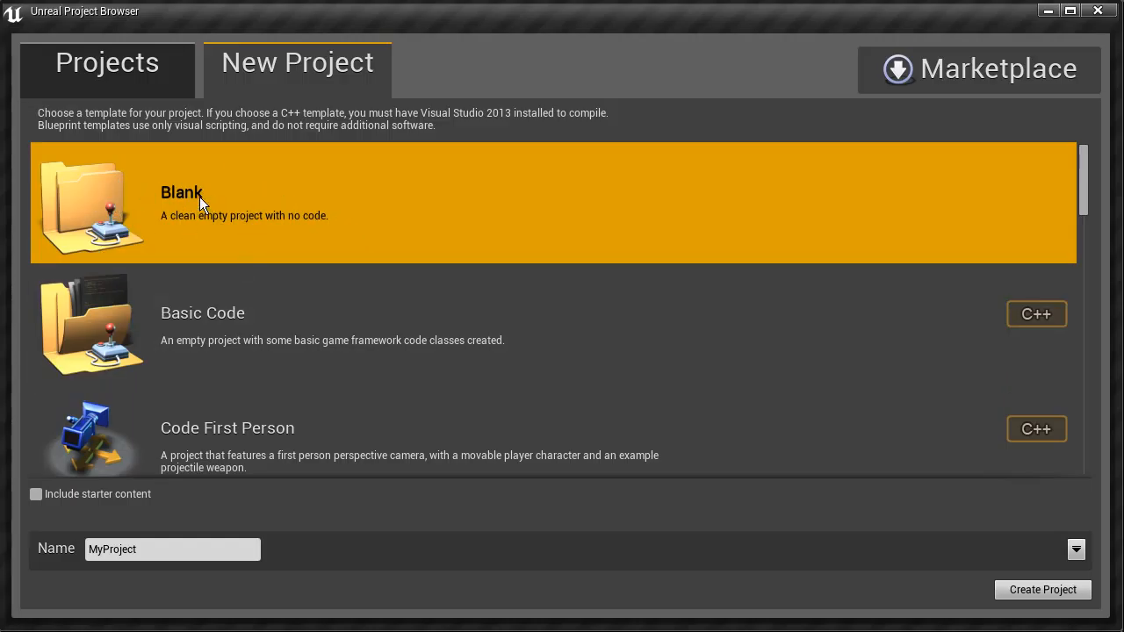
left_click_drag(1085, 183, 1085, 213)
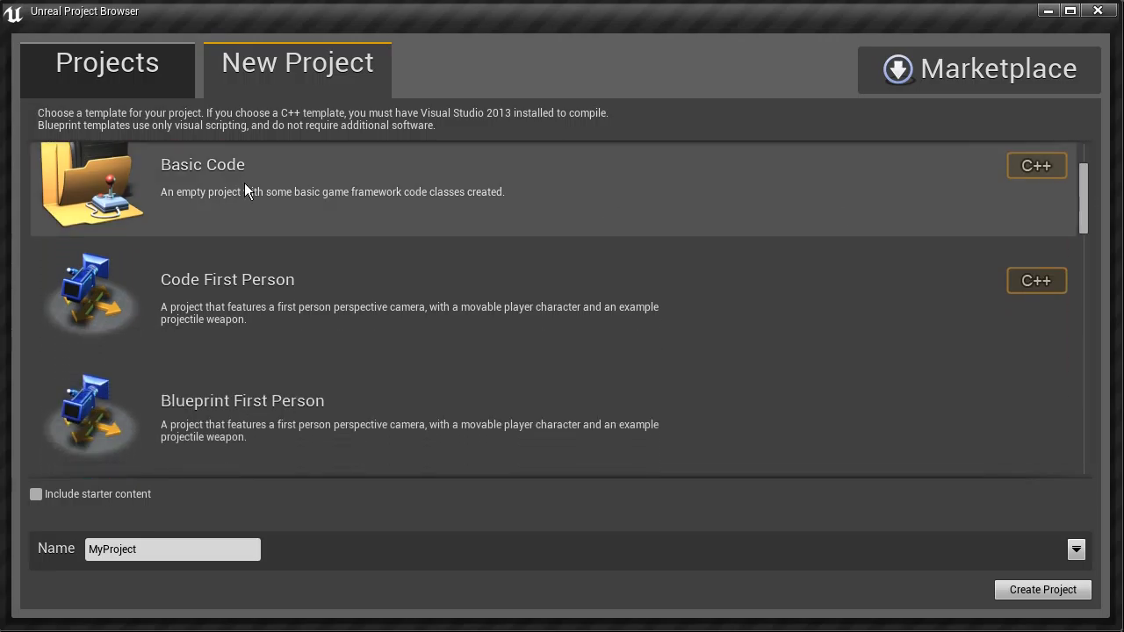
scroll(955, 280, "up", 3)
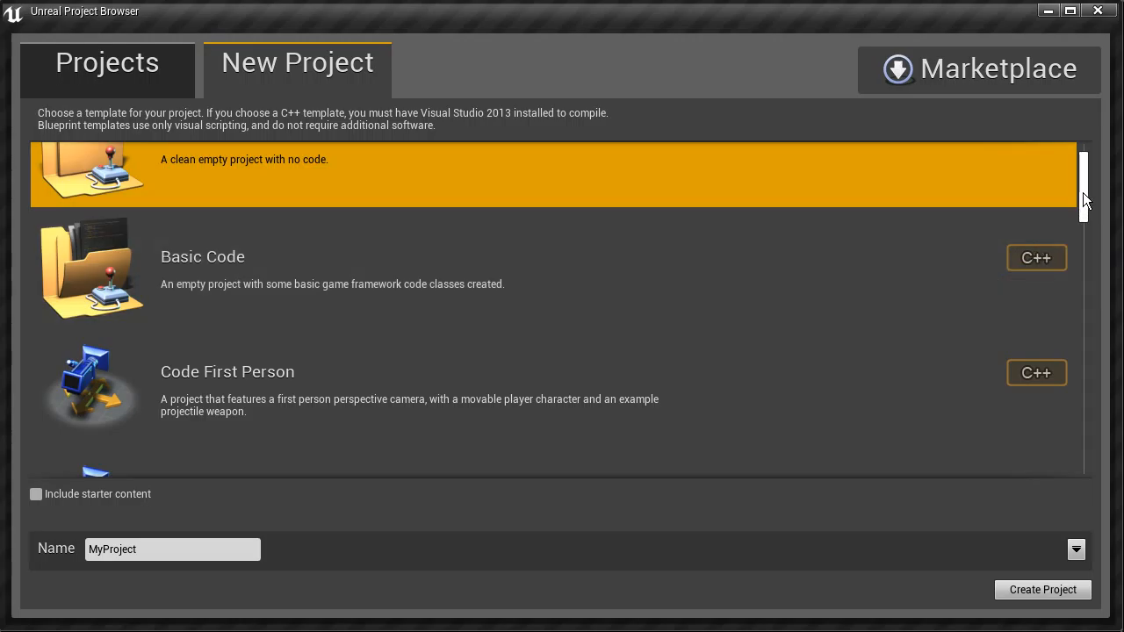
scroll(1082, 202, "down", 3)
scroll(1080, 215, "down", 2)
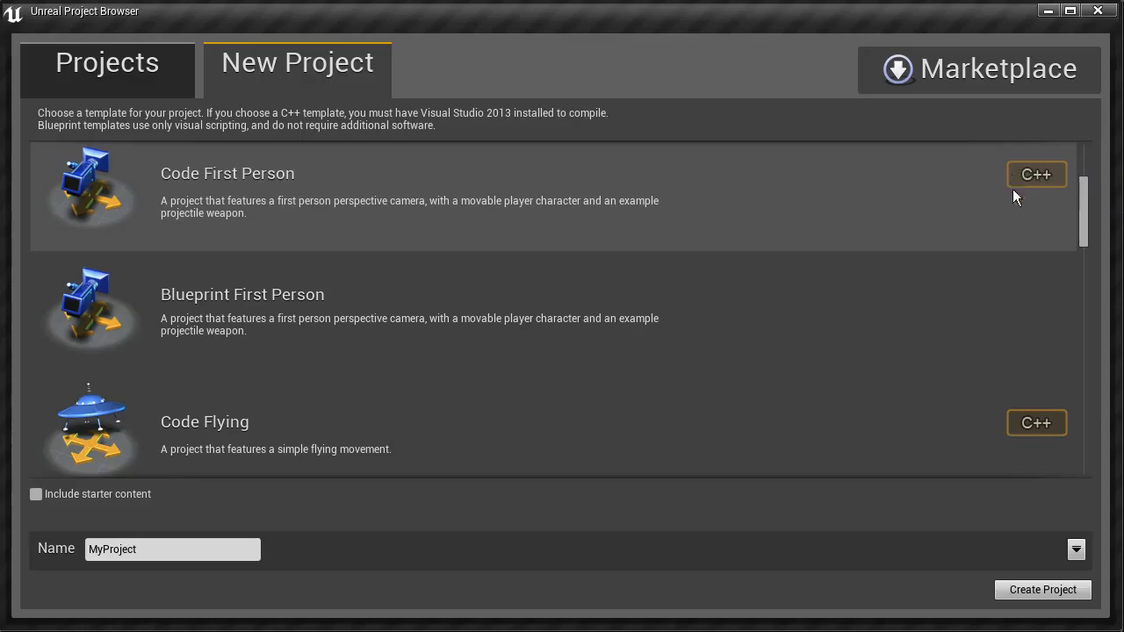
mouse_move(1038, 176)
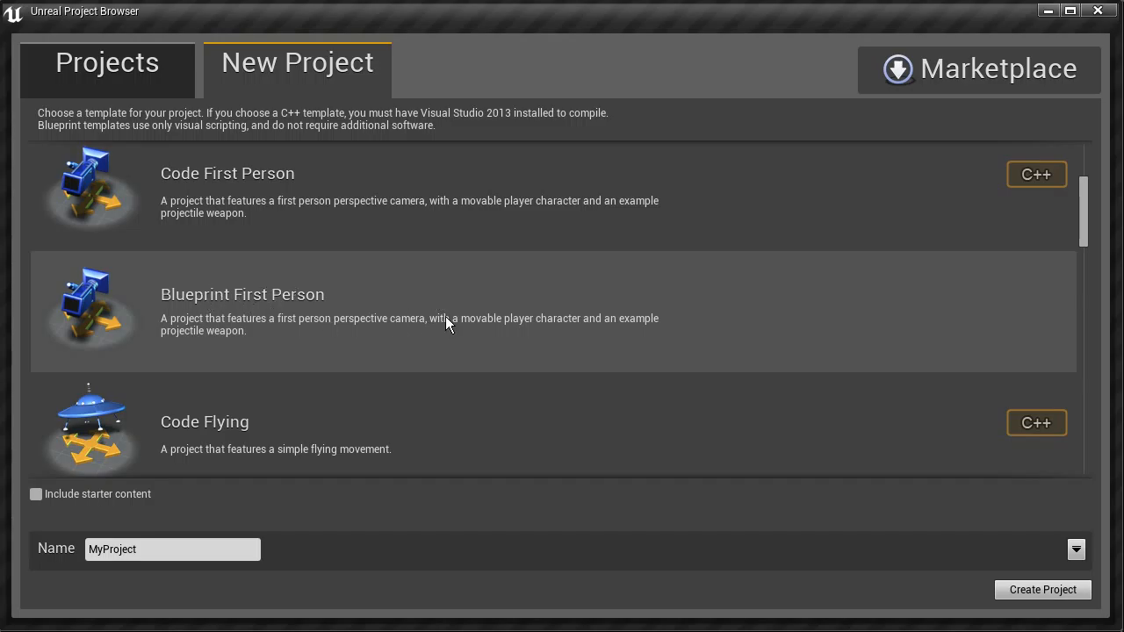
scroll(459, 317, "down", 5)
scroll(460, 314, "down", 5)
scroll(459, 315, "down", 5)
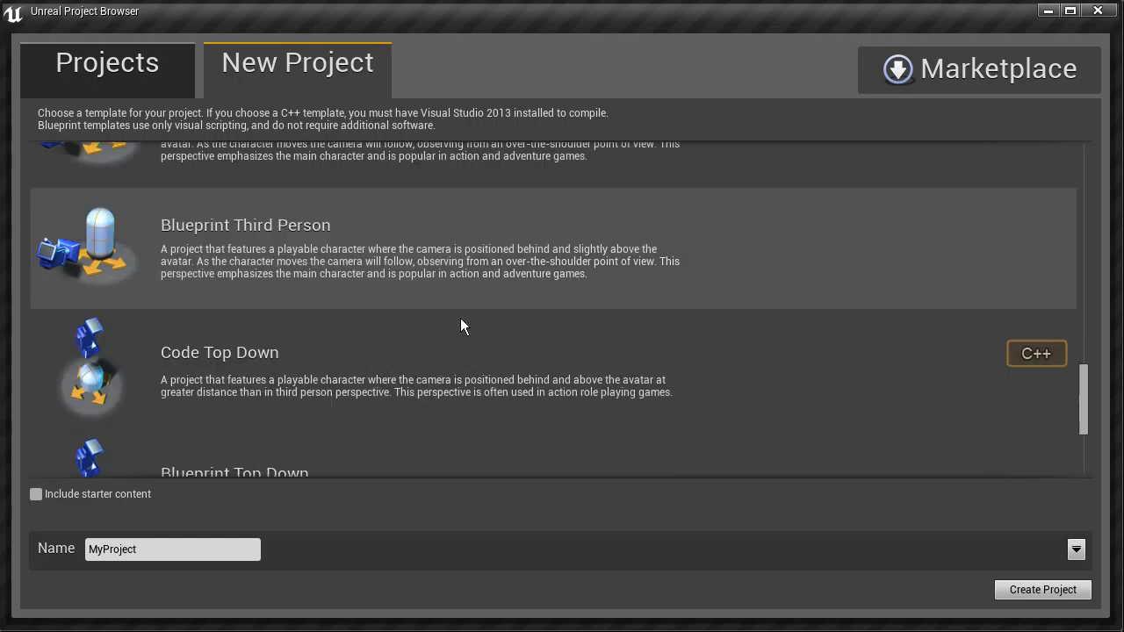
scroll(461, 320, "down", 3)
scroll(759, 397, "down", 1)
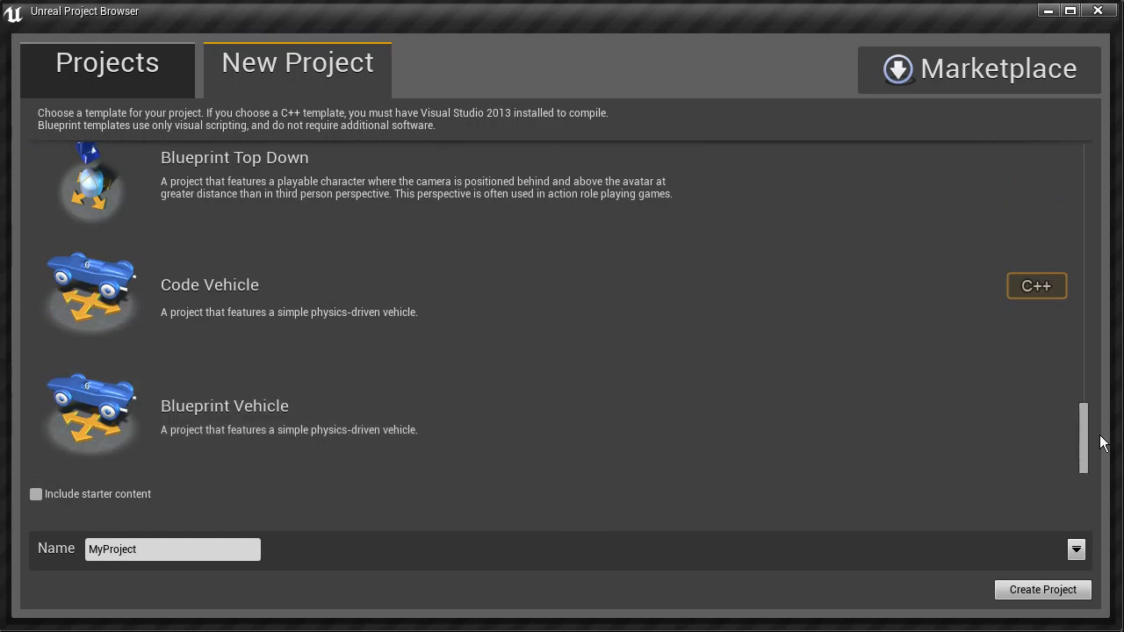
left_click_drag(1084, 430, 1082, 133)
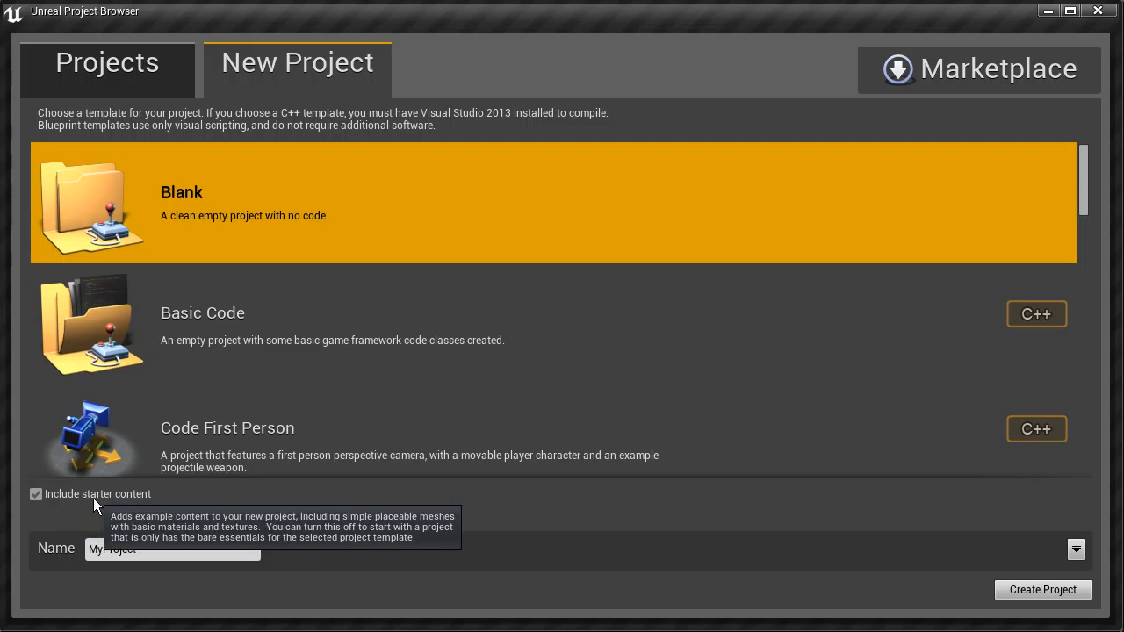
- Exclude the starter content from the new Blank project and name the project UE4_Files
left_click(37, 497)
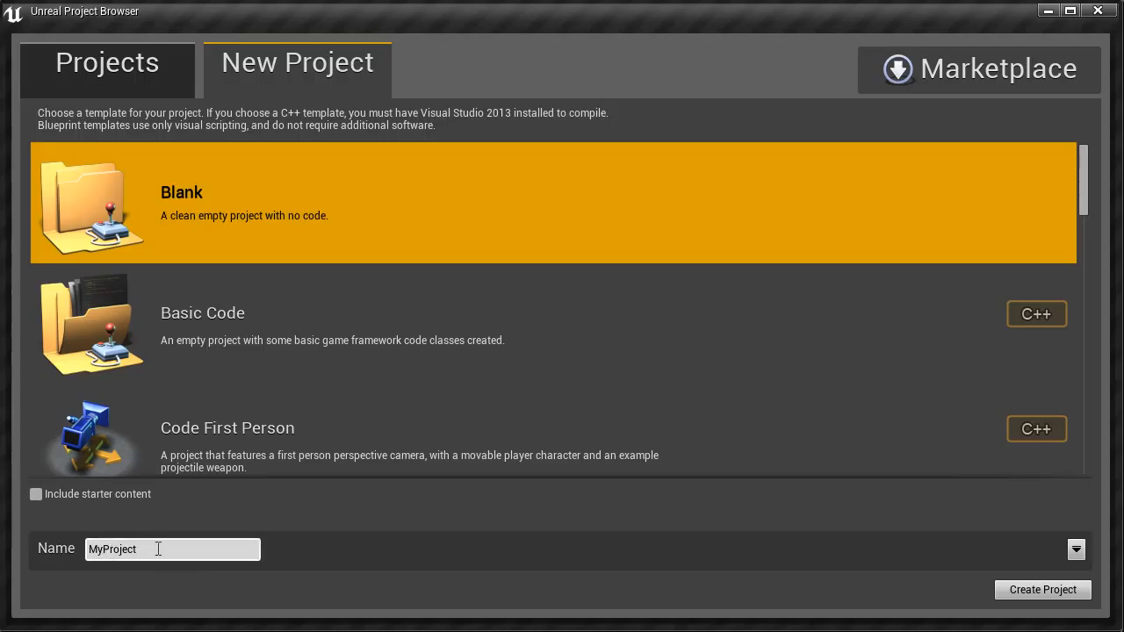
left_click_drag(156, 548, 49, 545)
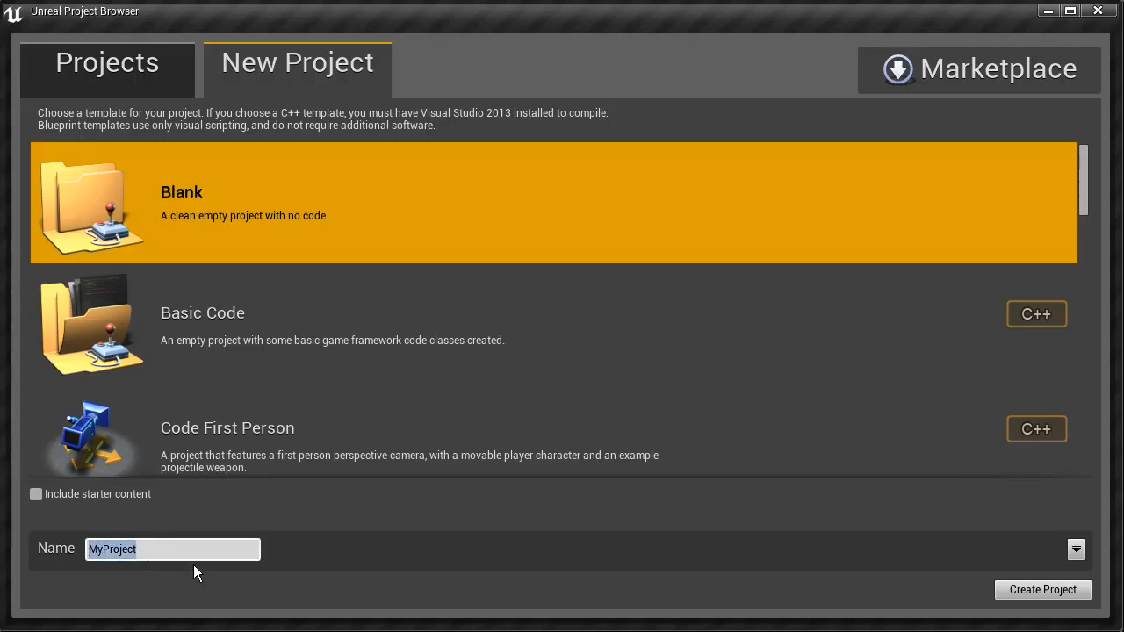
type("UE4_Files")
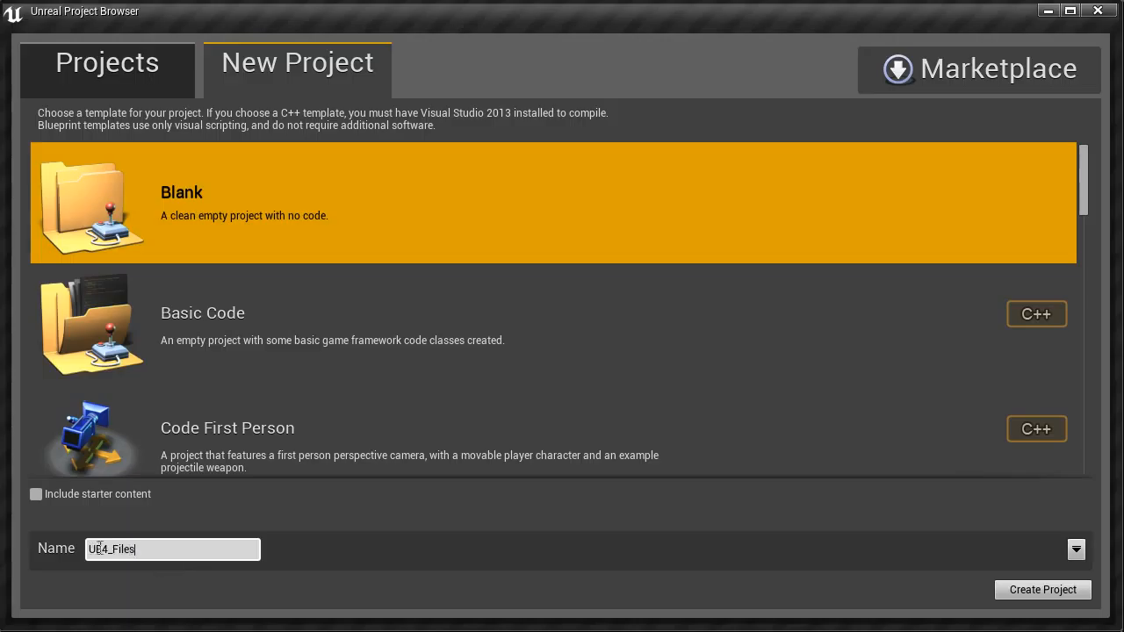
double_click(143, 549)
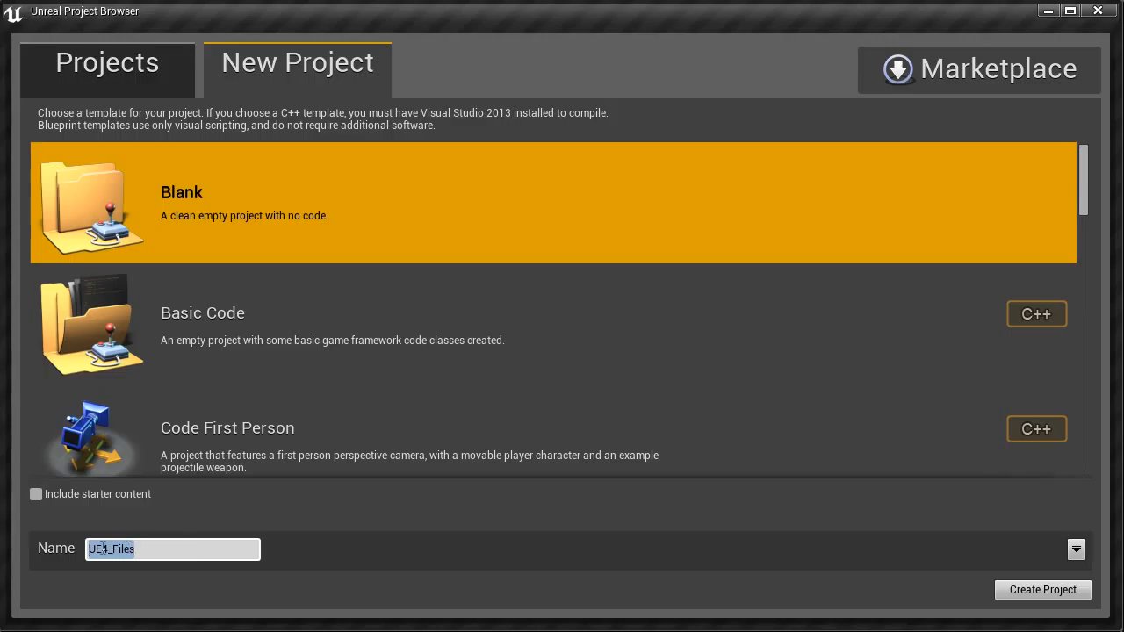
- Show the project's storage location details and create the Blank project UE4_Files in the project_files folder
left_click(1075, 550)
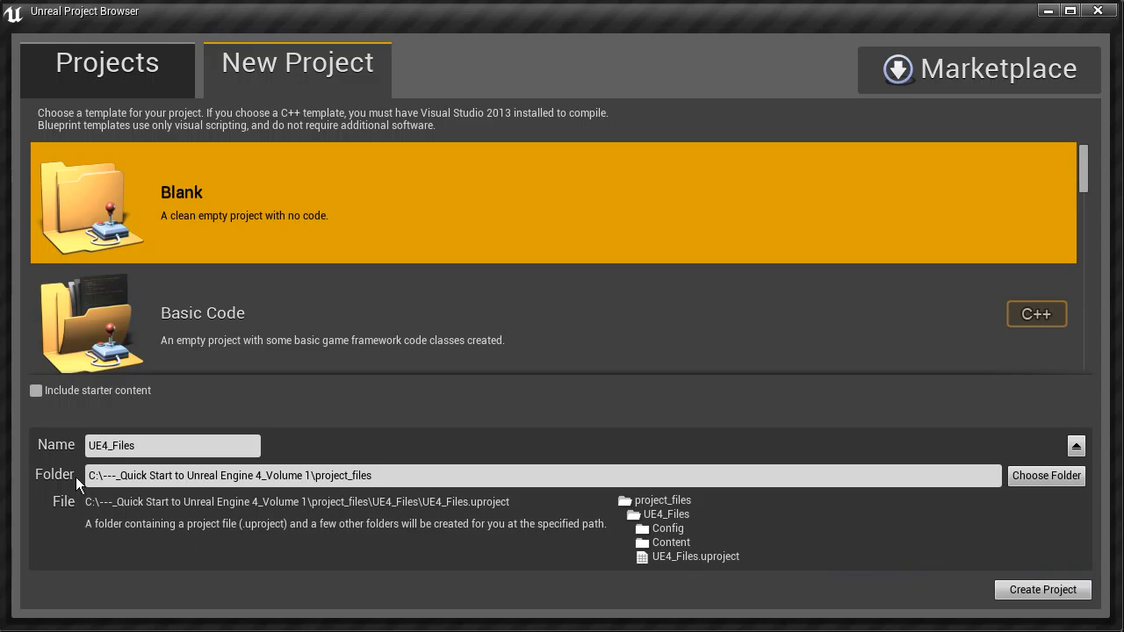
left_click_drag(391, 475, 314, 475)
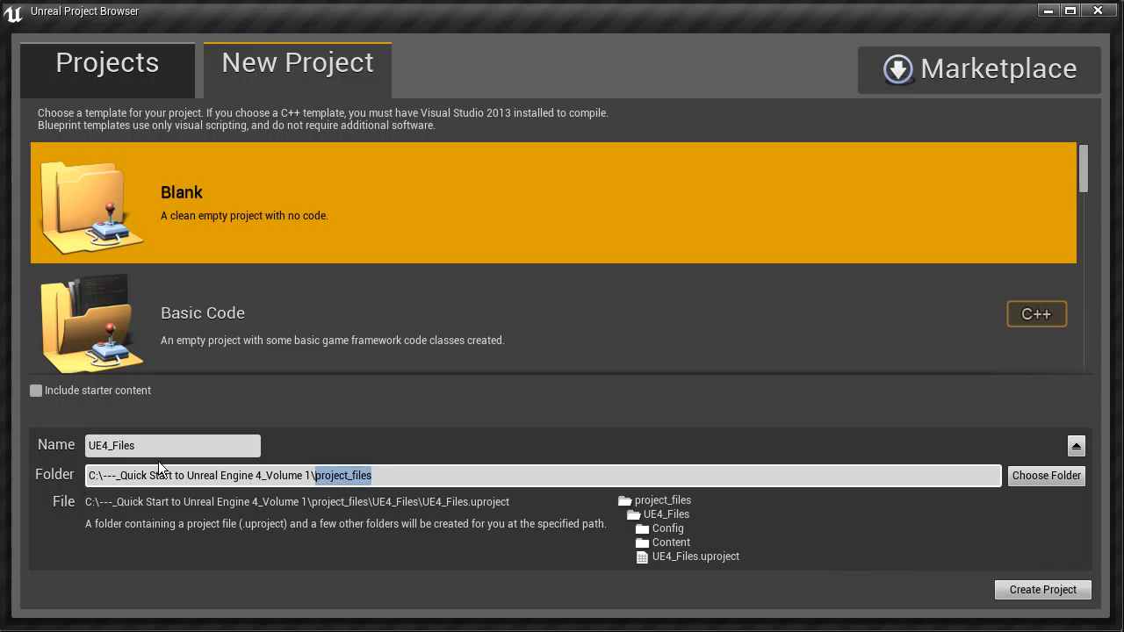
double_click(131, 445)
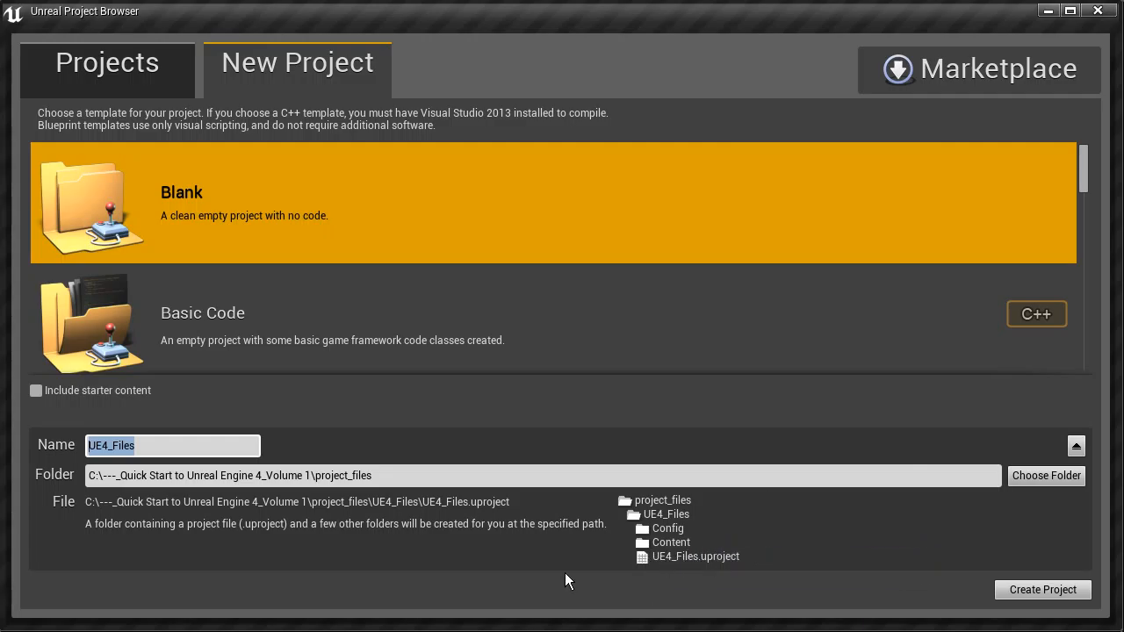
left_click(1050, 590)
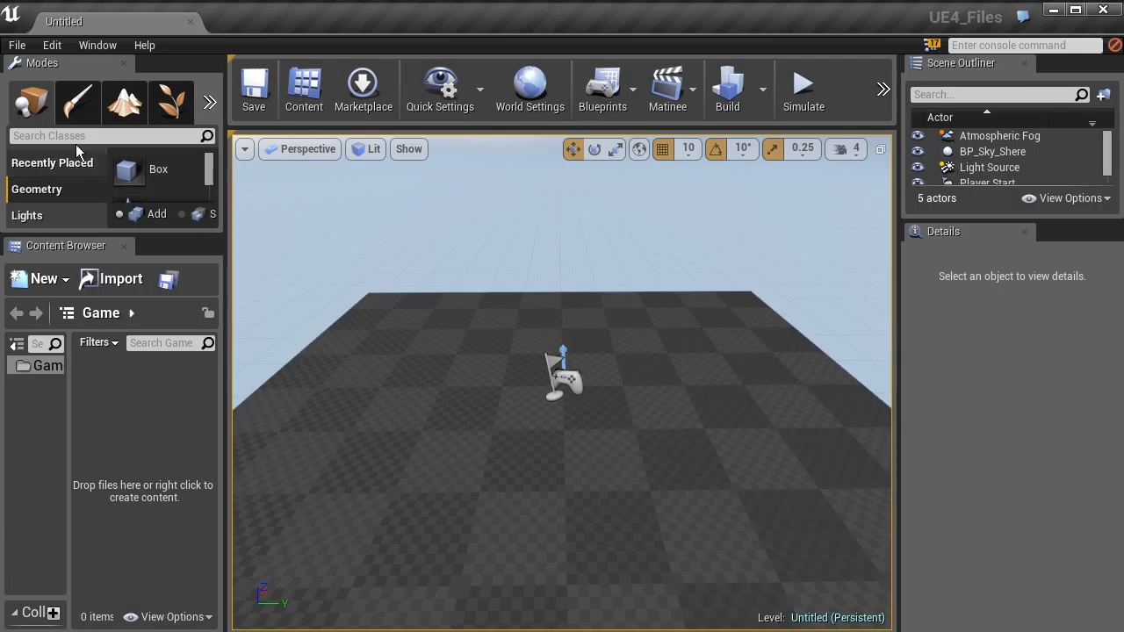
- Start saving the level under a new name and create a Maps folder inside the project's Content folder
left_click(15, 45)
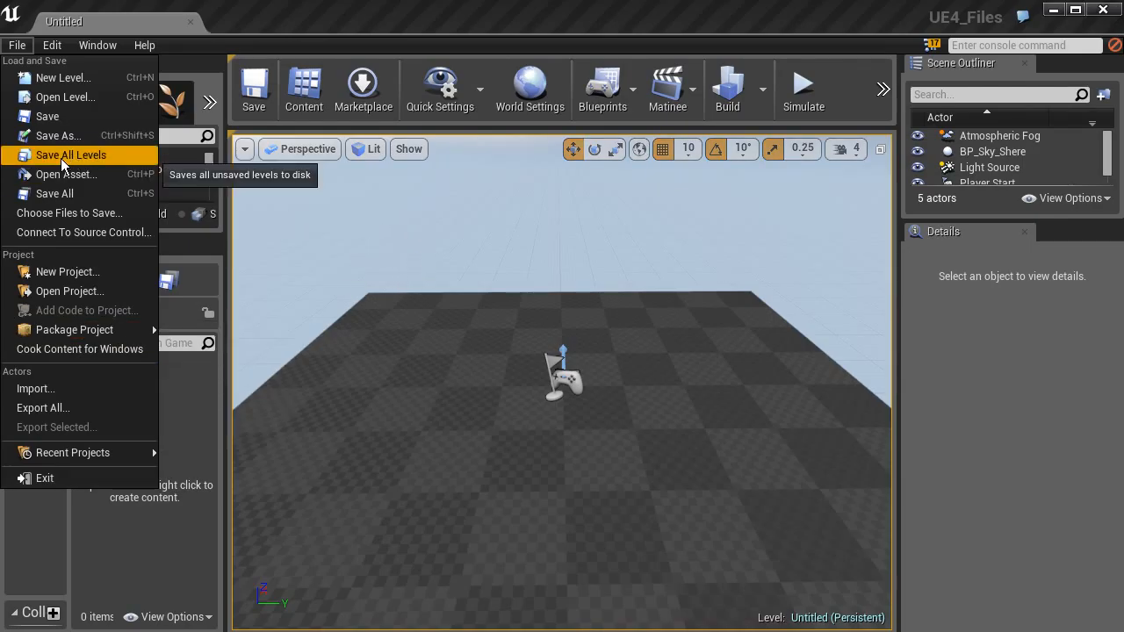
left_click(56, 136)
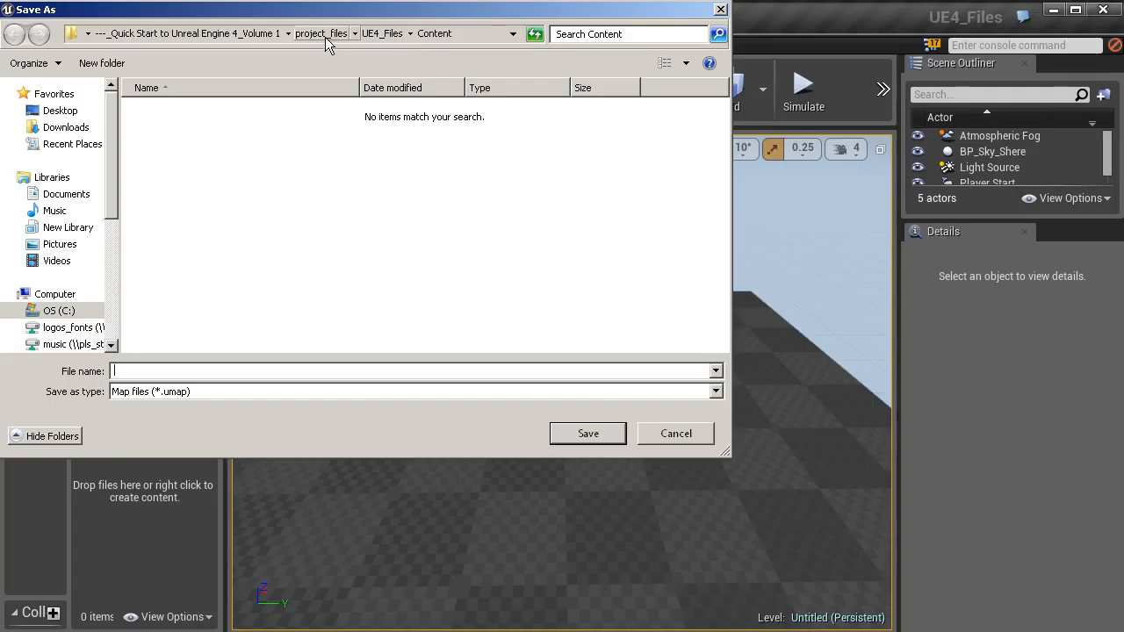
right_click(201, 127)
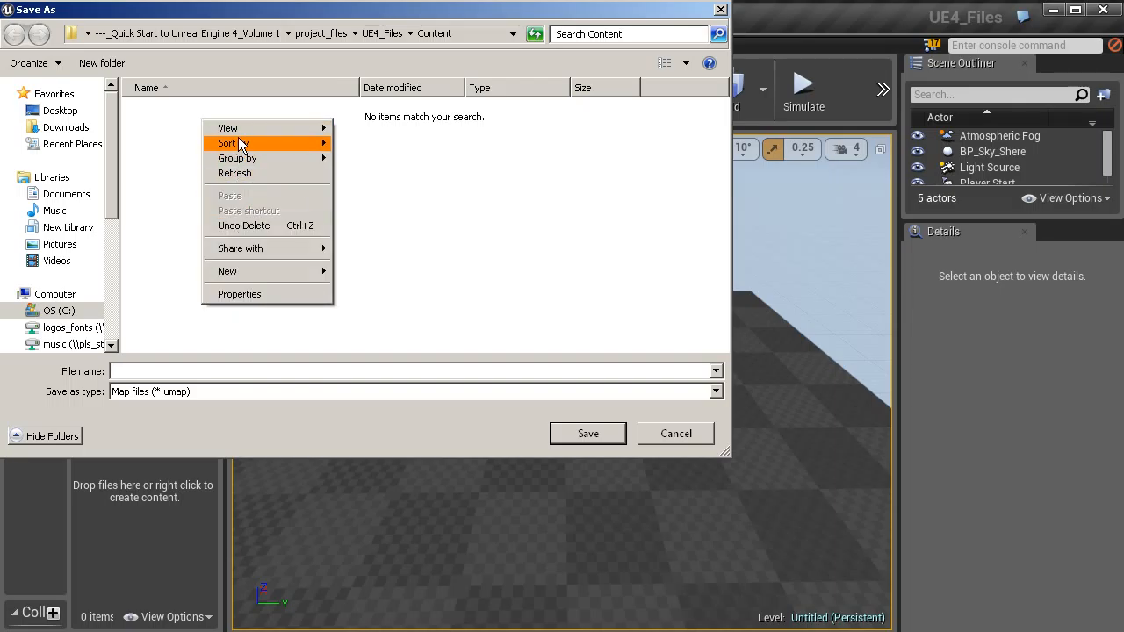
left_click(351, 270)
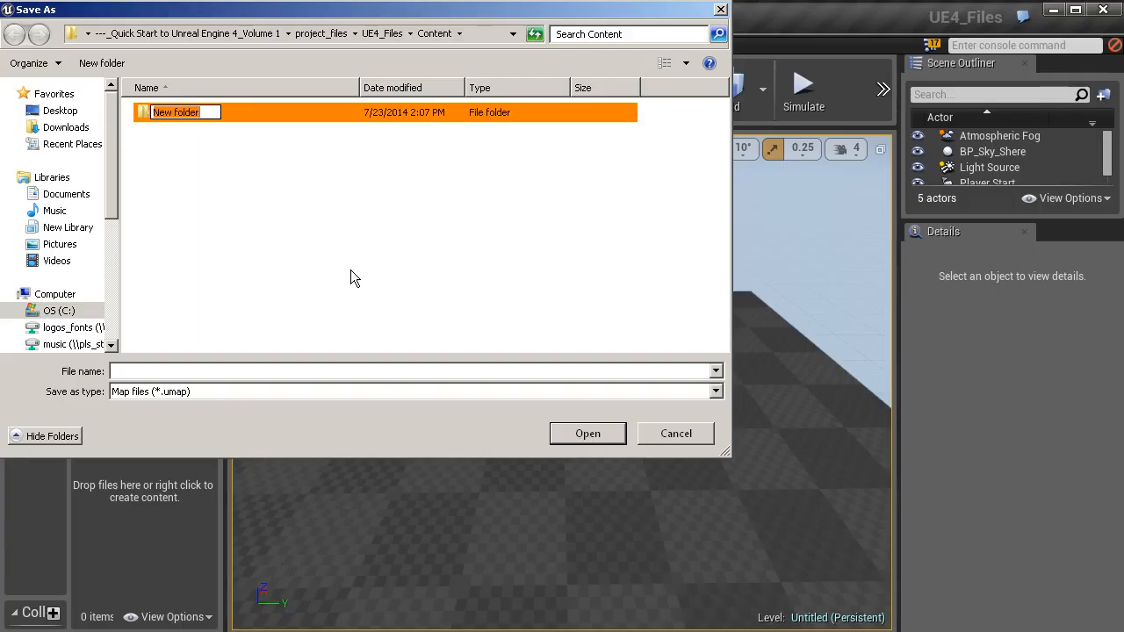
type("Maps")
key("Return")
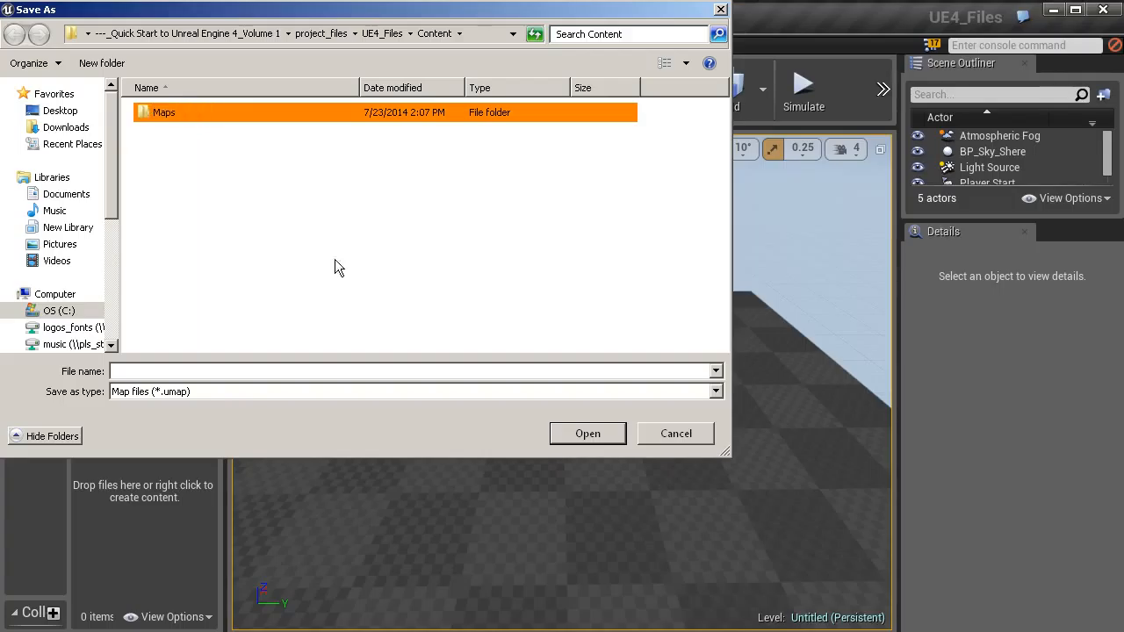
- Save the level as 02_Begin in the Maps folder
double_click(141, 115)
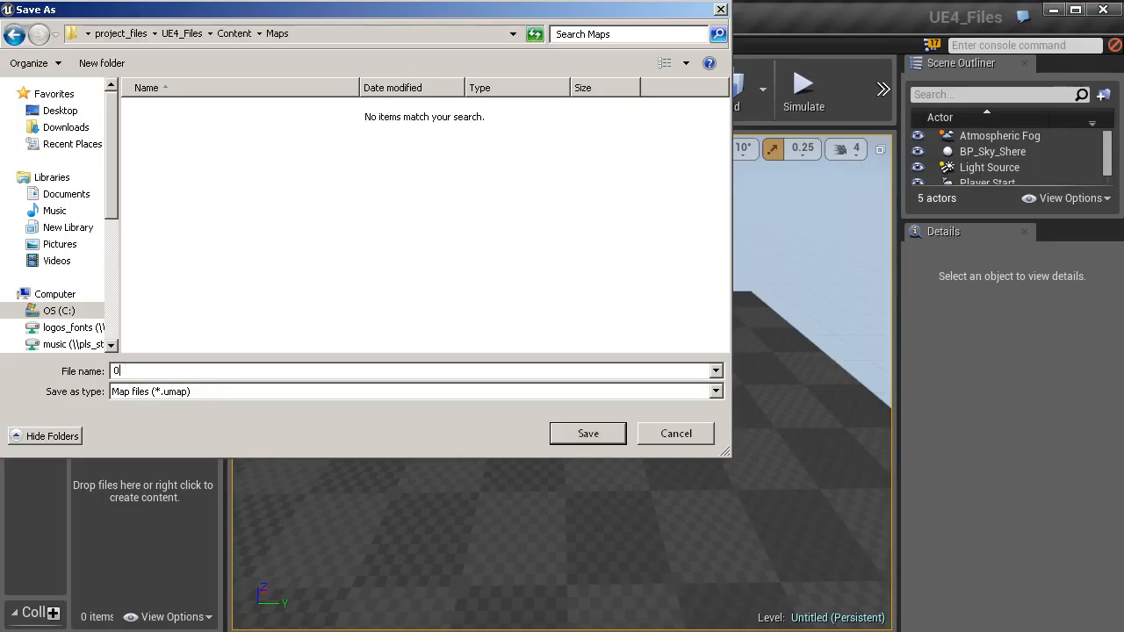
type("02_Begin")
left_click(587, 436)
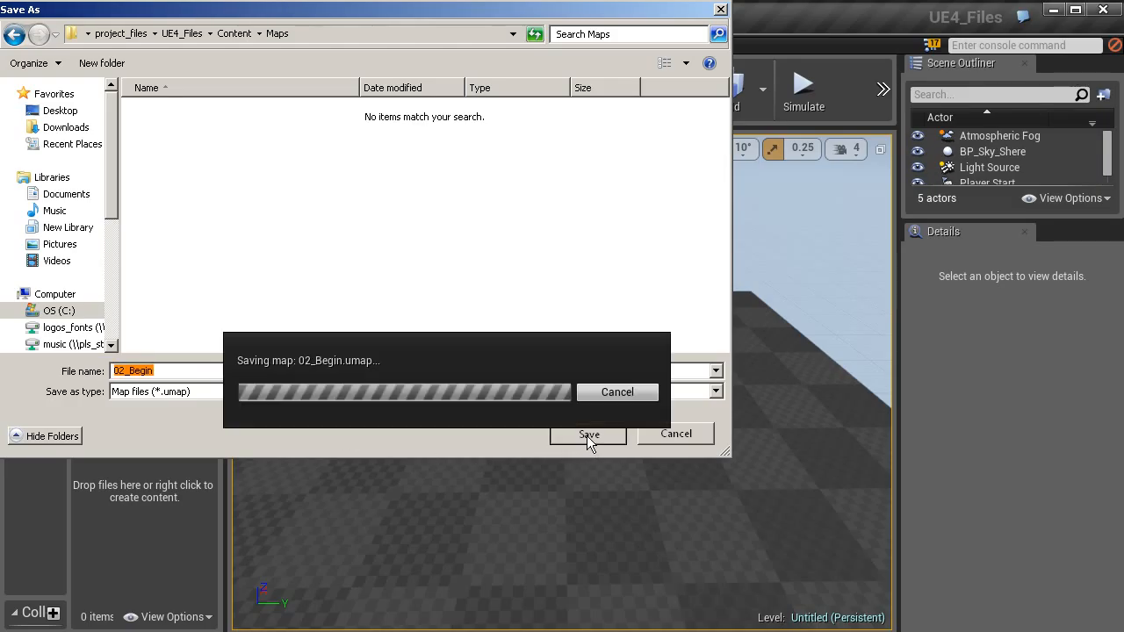